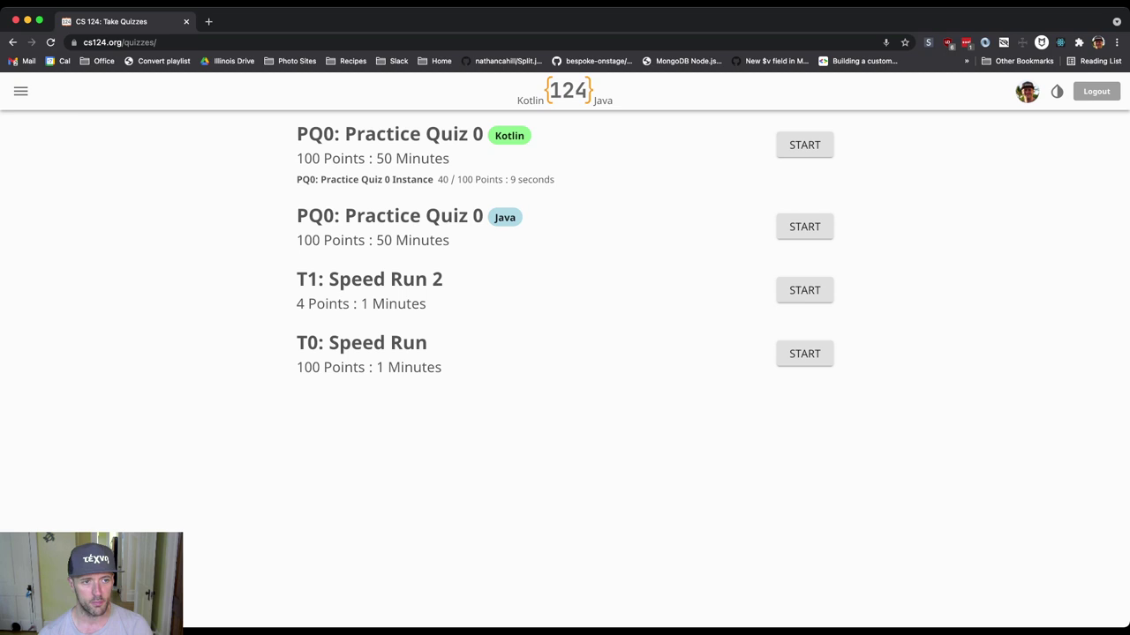
Start the Kotlin version of PQ0: Practice Quiz 0 and look over its instructions and questions.
click(21, 91)
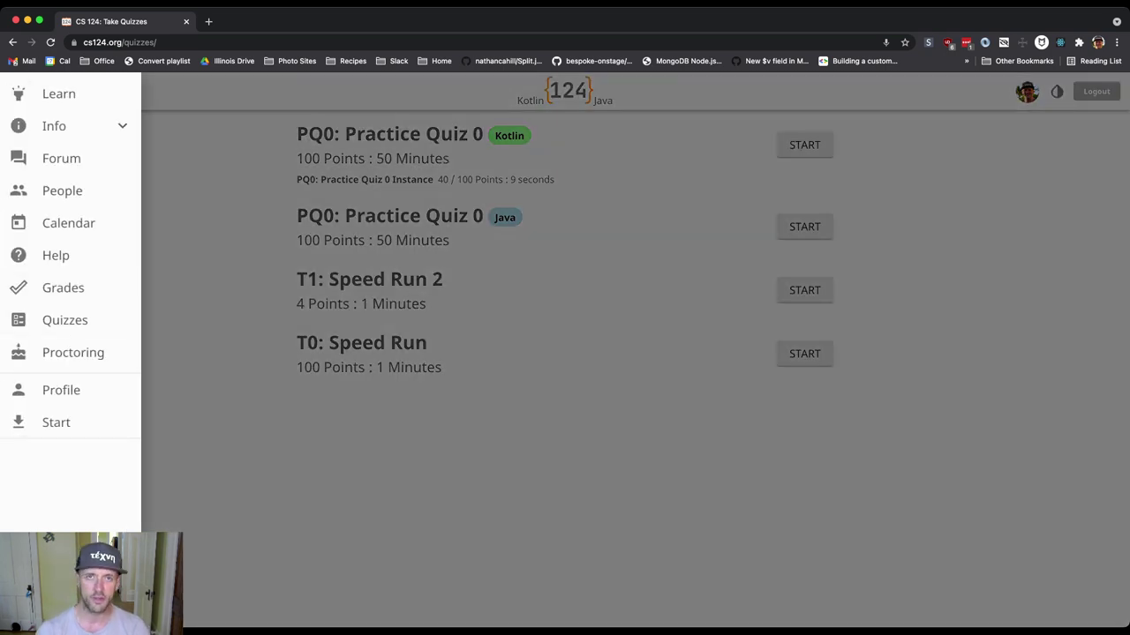
key(Escape)
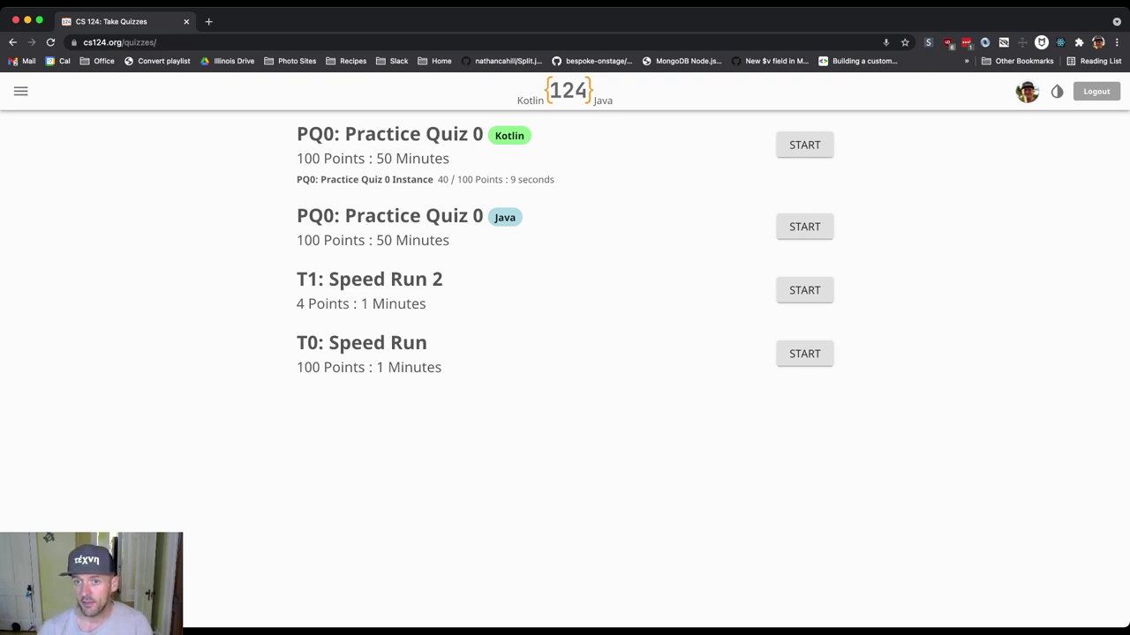
click(804, 145)
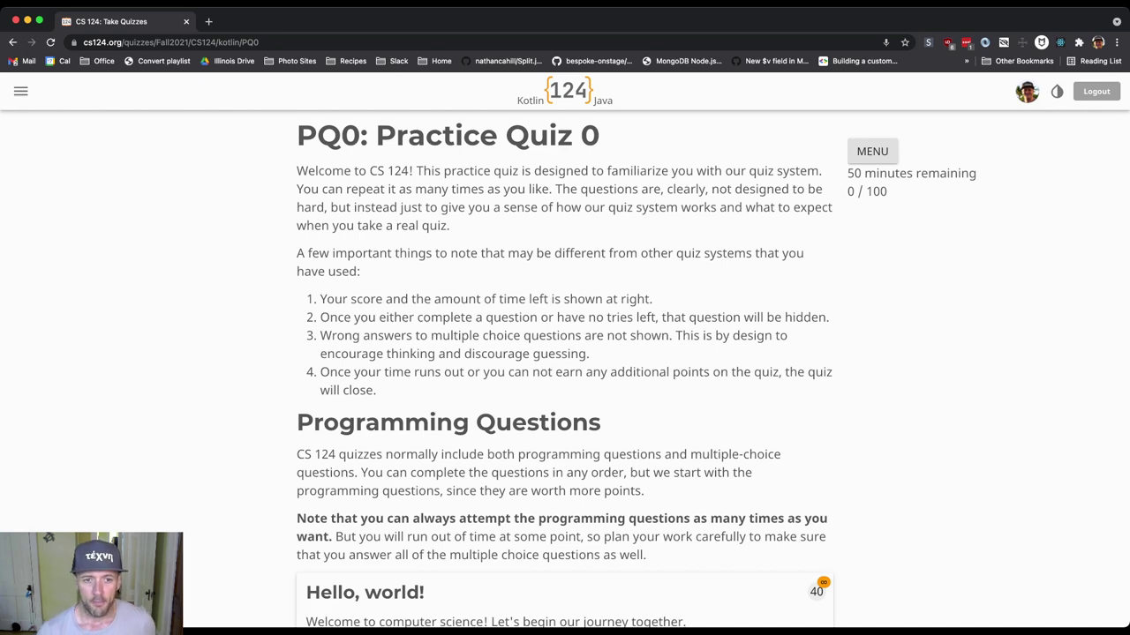
scroll(565, 371, down, 3)
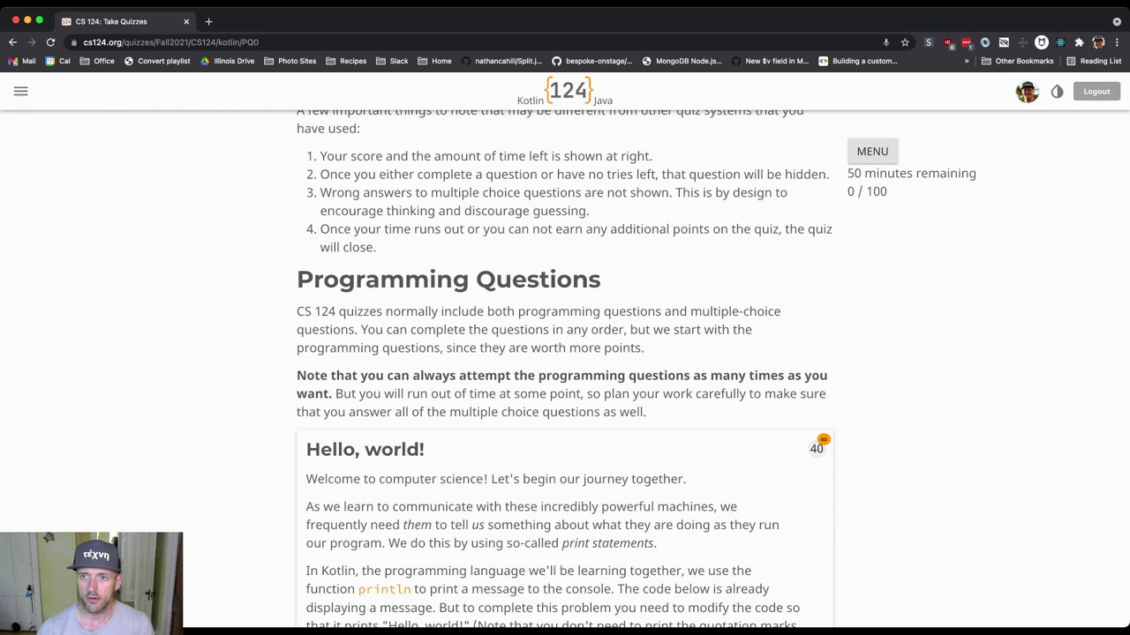
scroll(565, 353, up, 3)
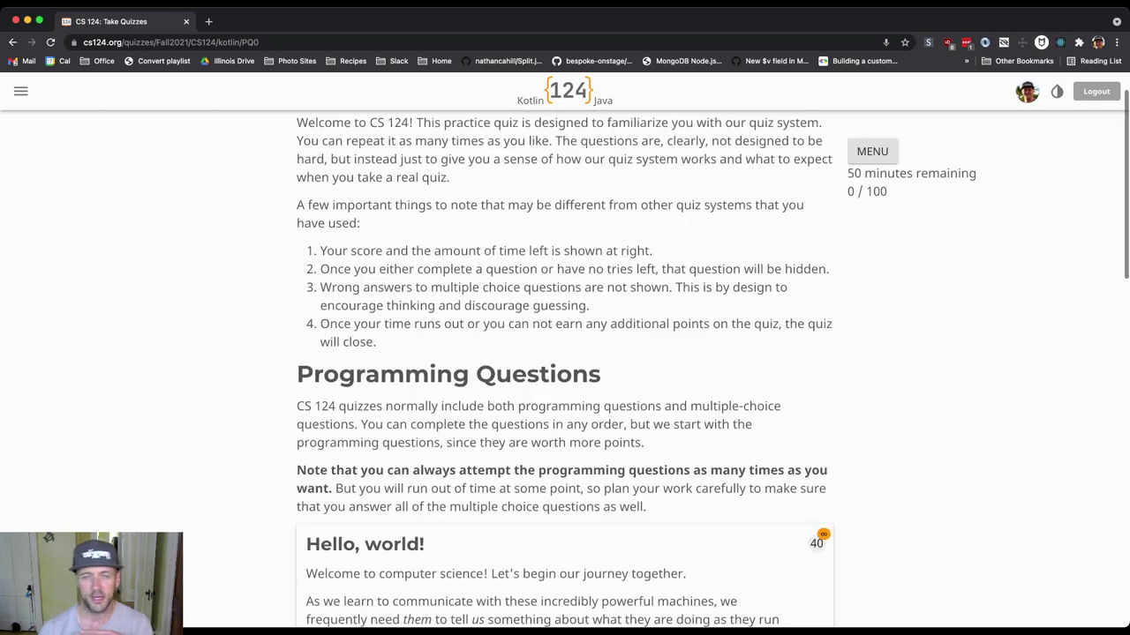
drag(847, 173, 976, 173)
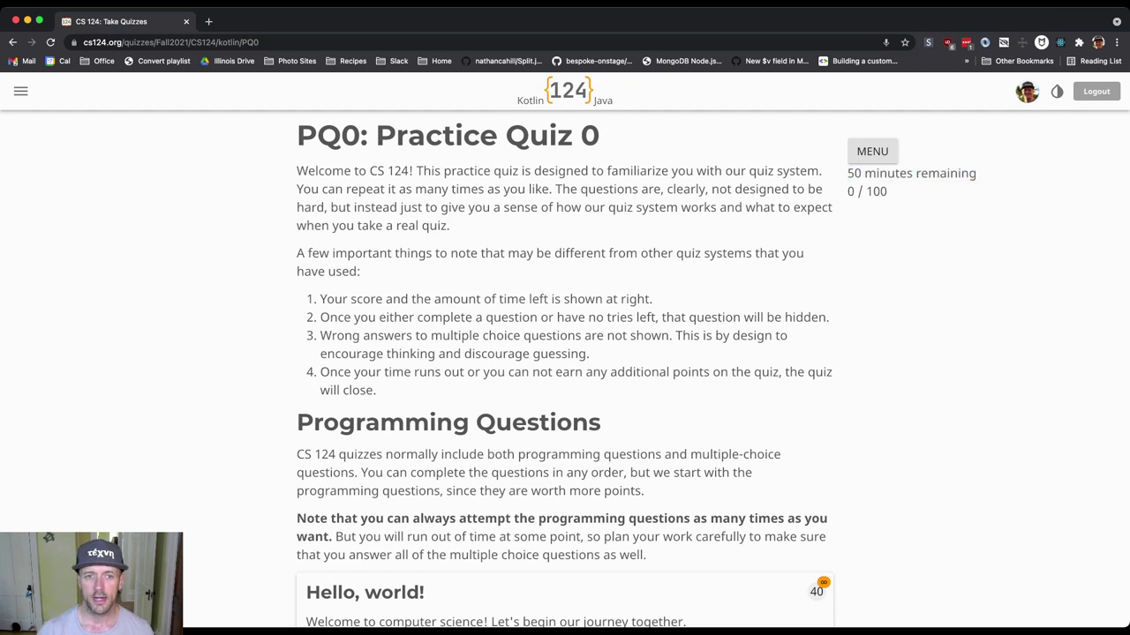
scroll(565, 370, down, 5)
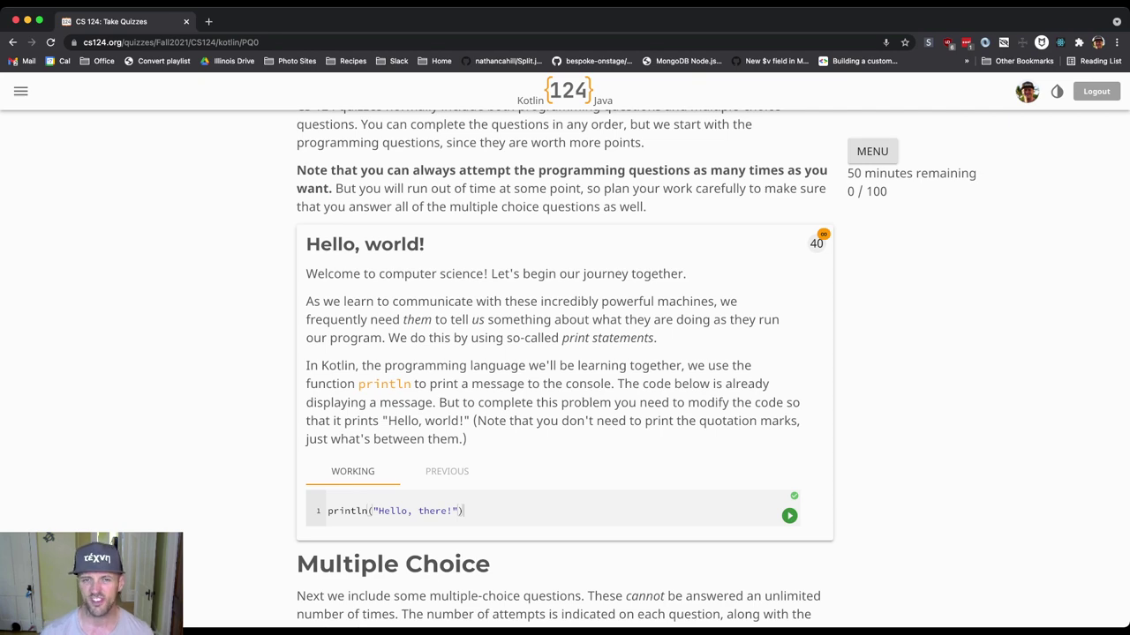
scroll(565, 371, down, 8)
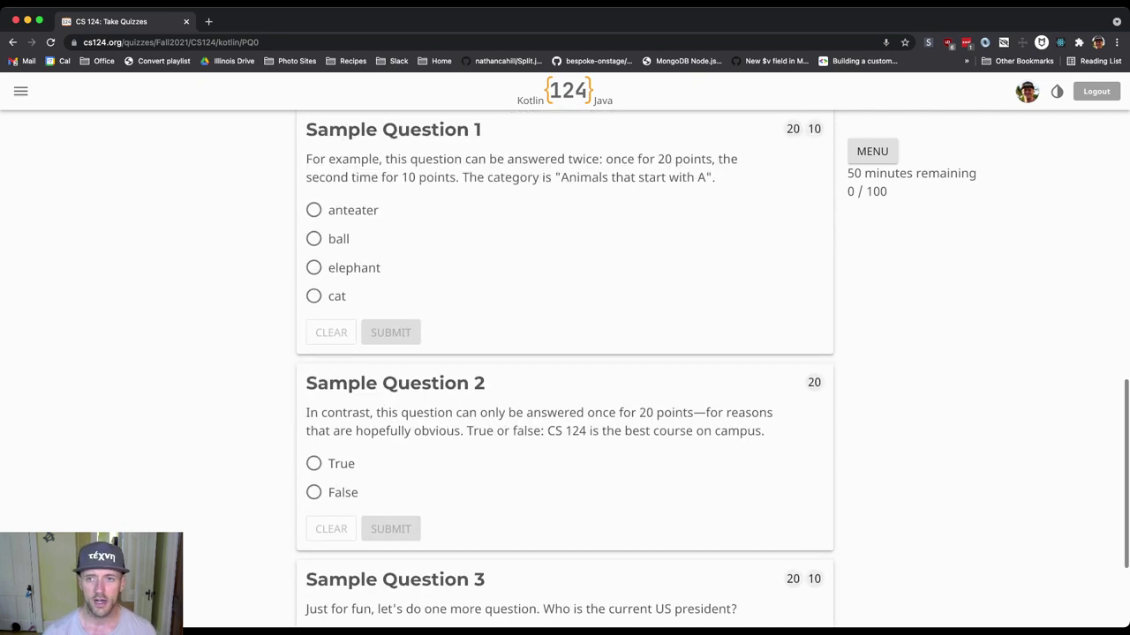
Answer Sample Question 1 by submitting "ball" for the first attempt and "anteater" for the second.
scroll(565, 370, up, 1)
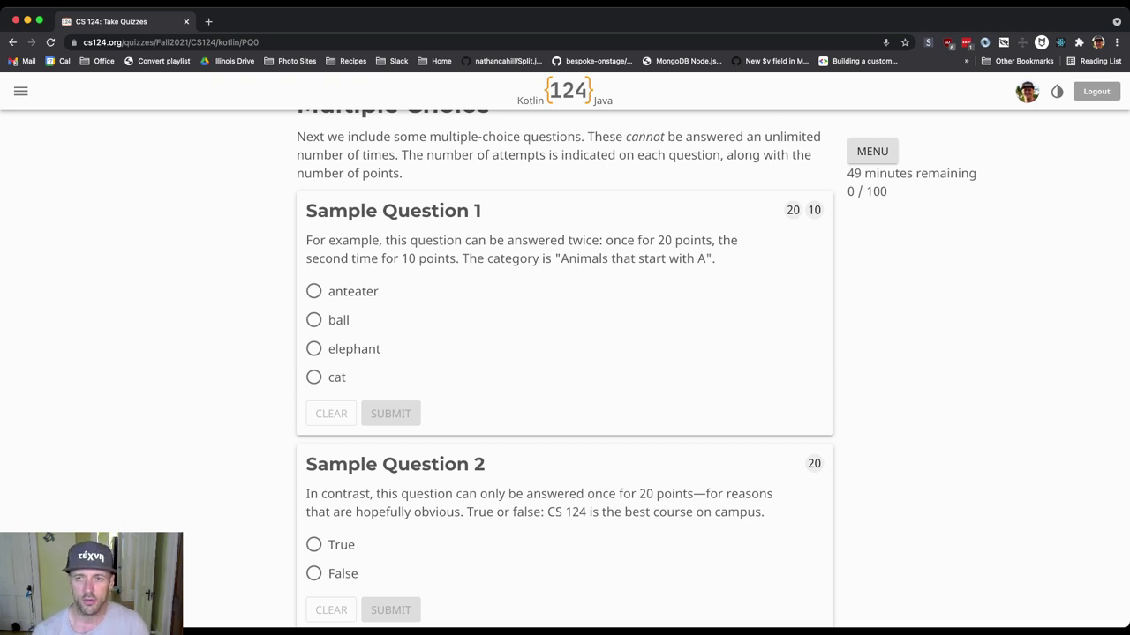
mouse_move(792, 210)
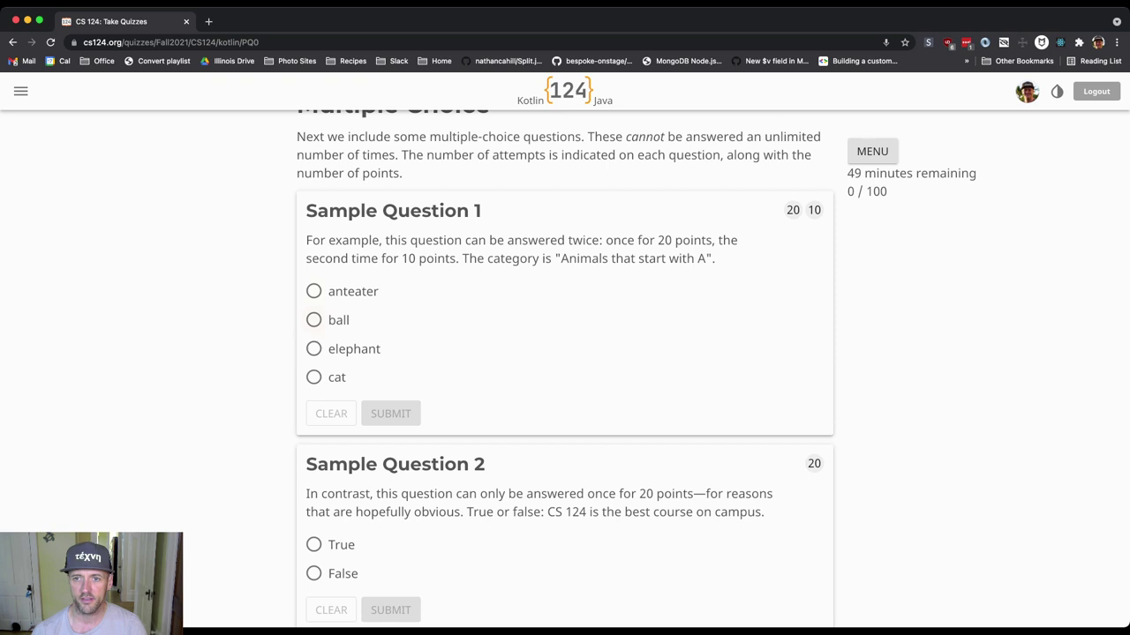
click(313, 319)
click(390, 413)
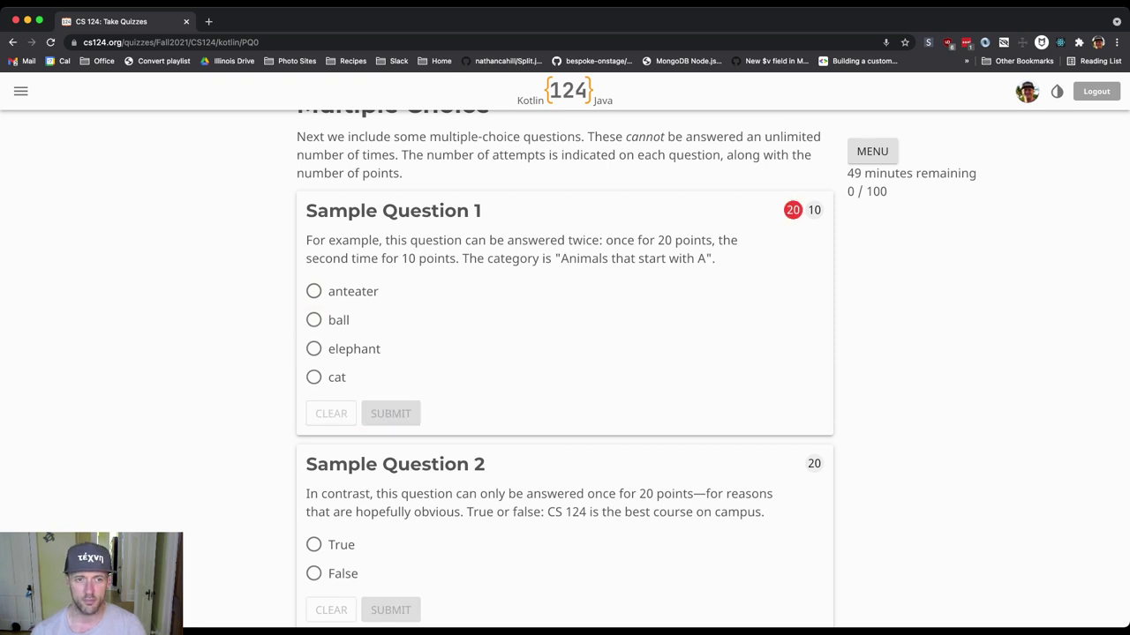
click(314, 291)
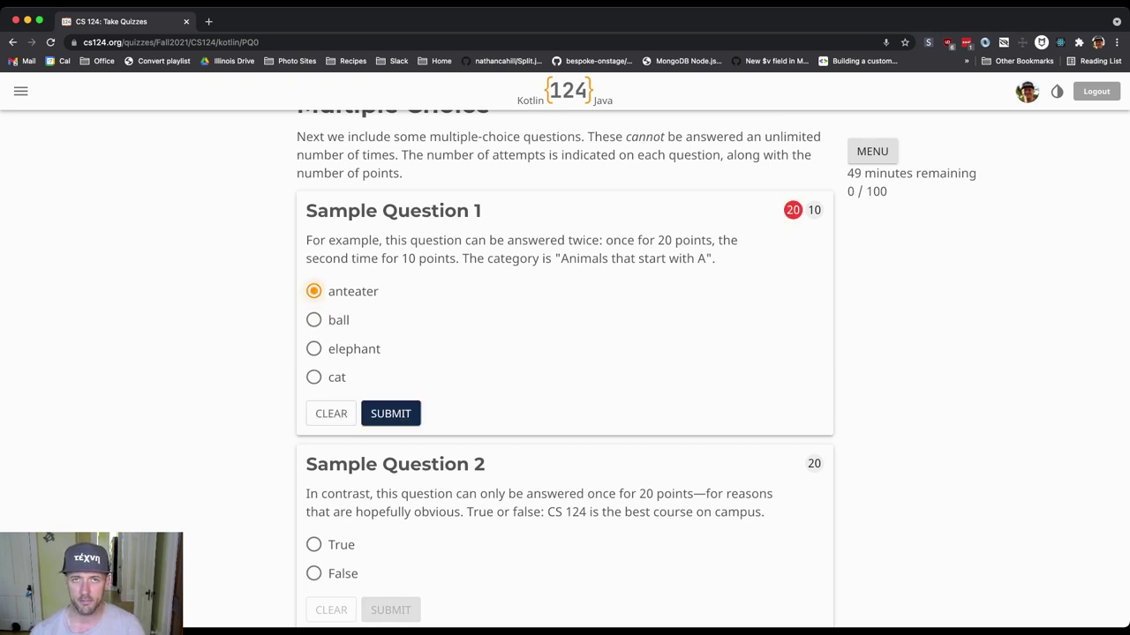
click(390, 413)
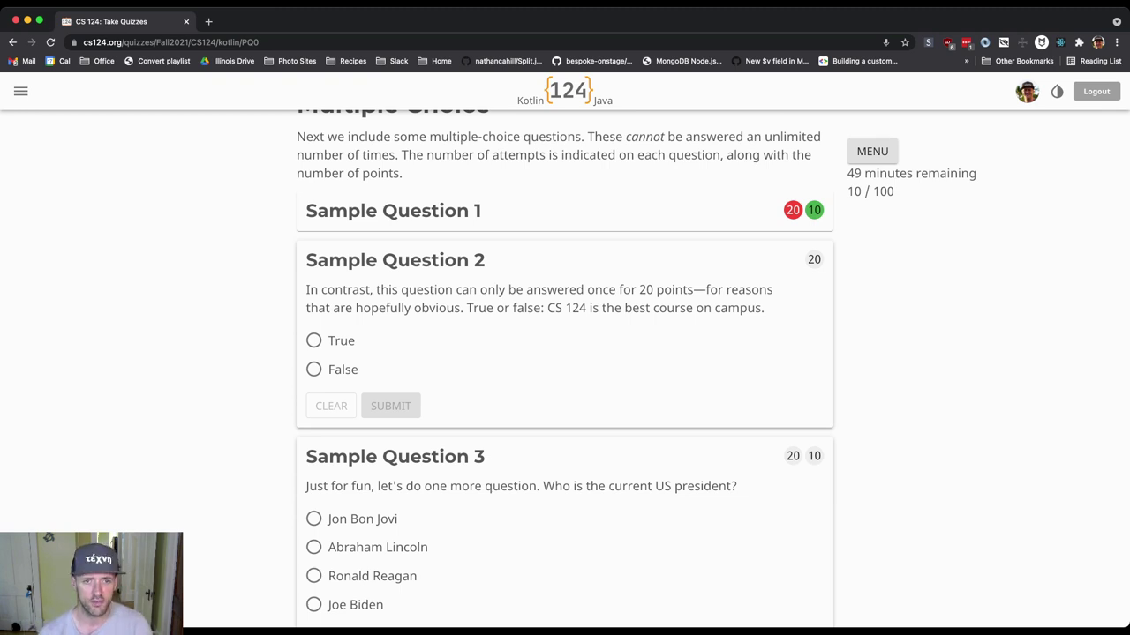
Replace "there" with "world" in the Hello, world! question's println text.
scroll(565, 353, up, 5)
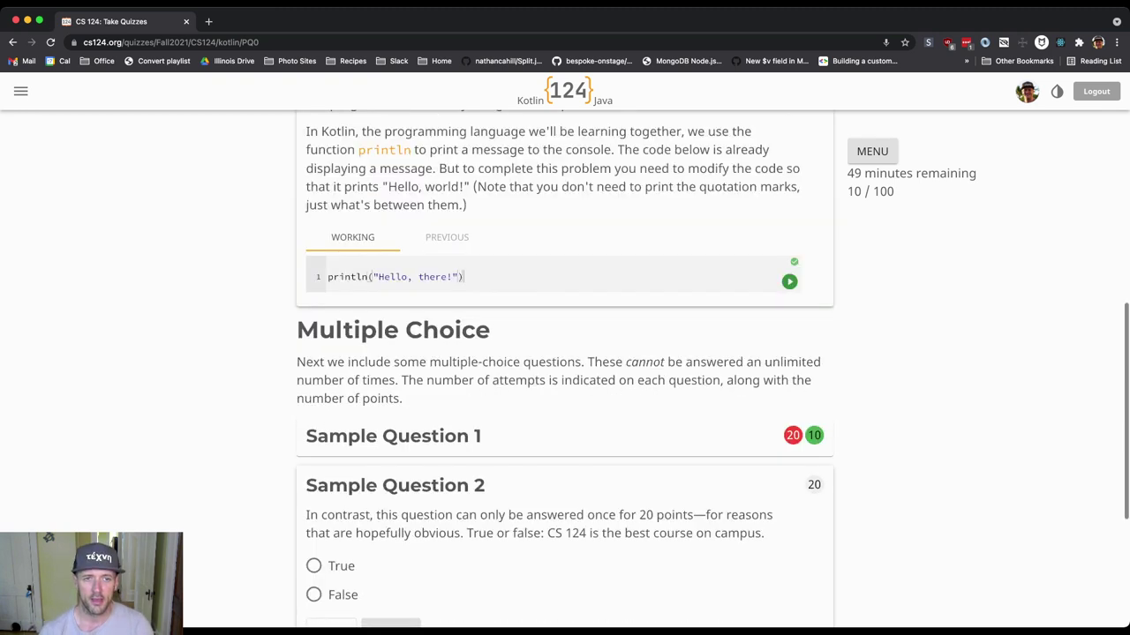
scroll(565, 354, down, 2)
scroll(565, 353, down, 3)
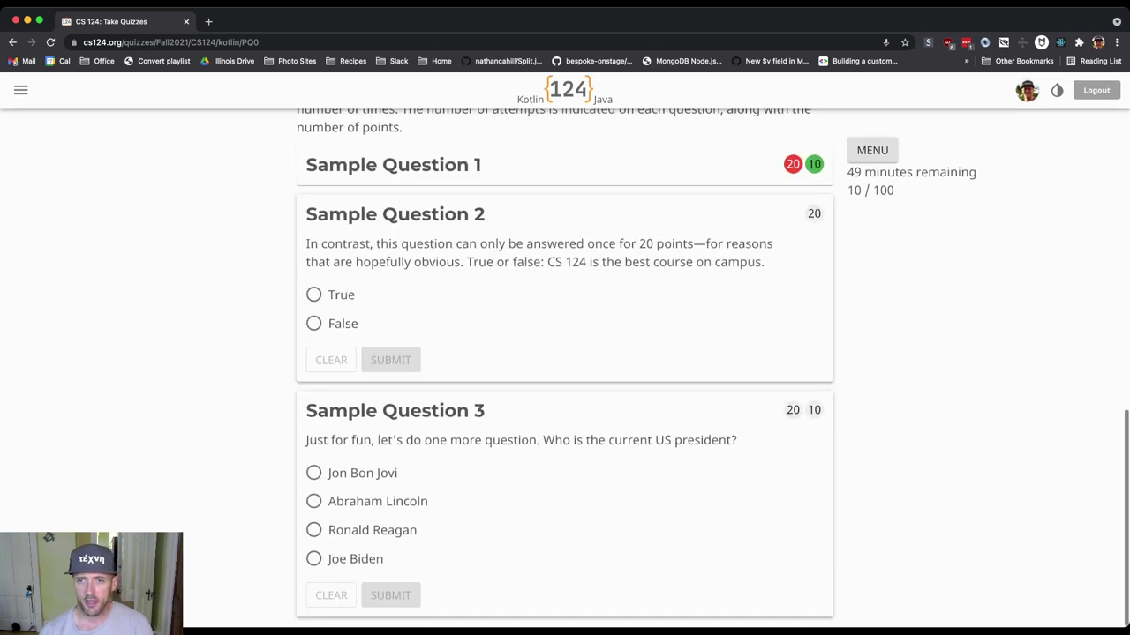
scroll(565, 353, up, 6)
mouse_move(816, 248)
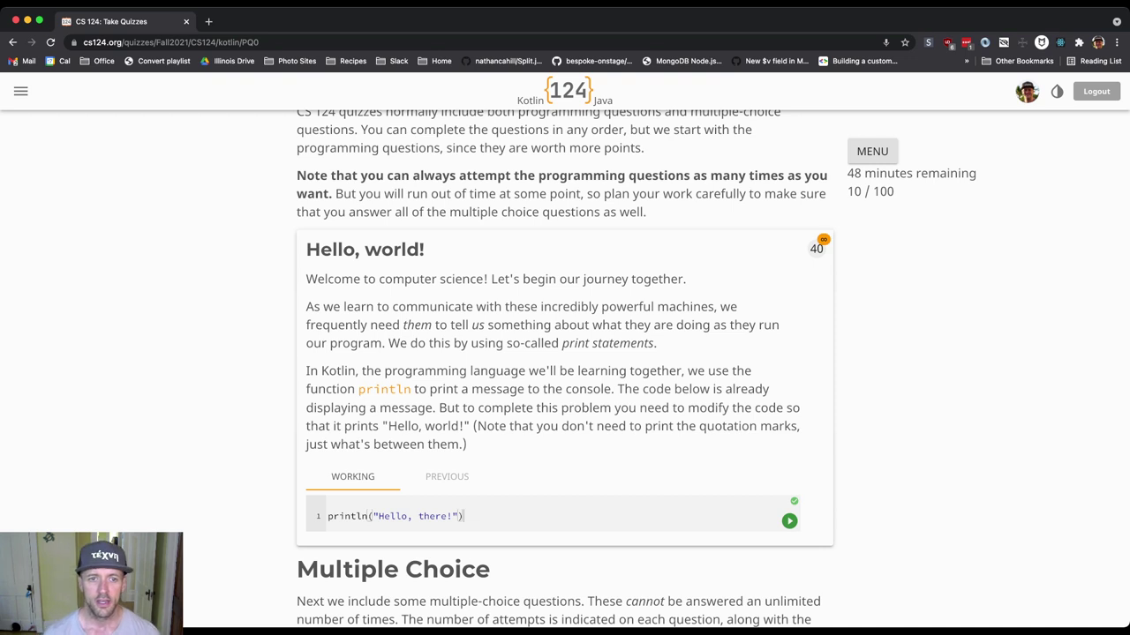
scroll(564, 353, down, 3)
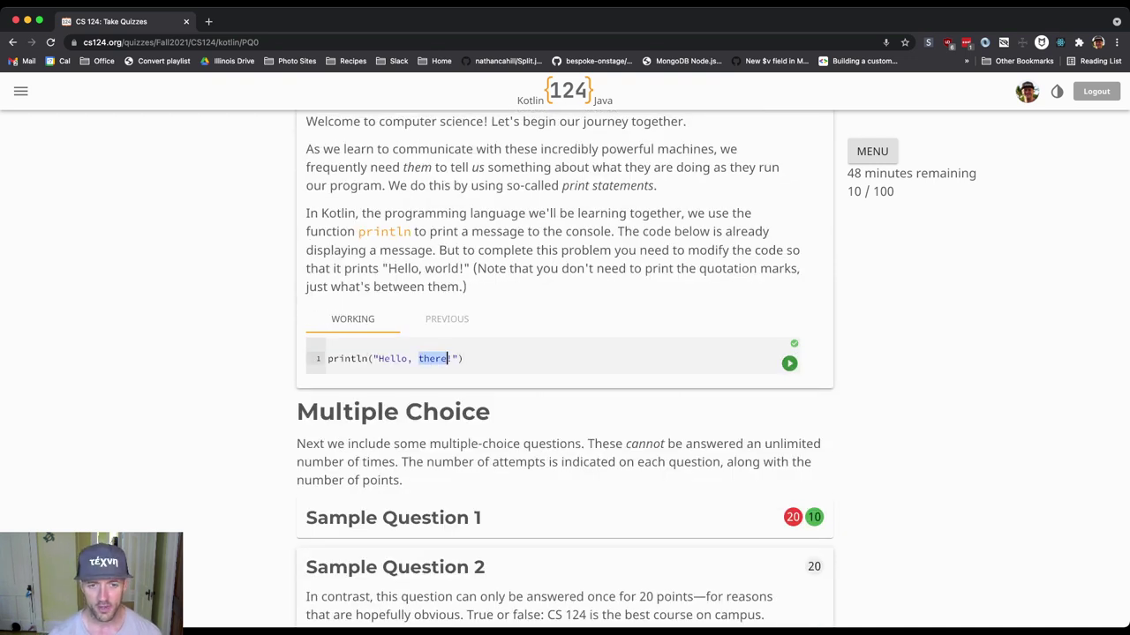
key(shift+Right)
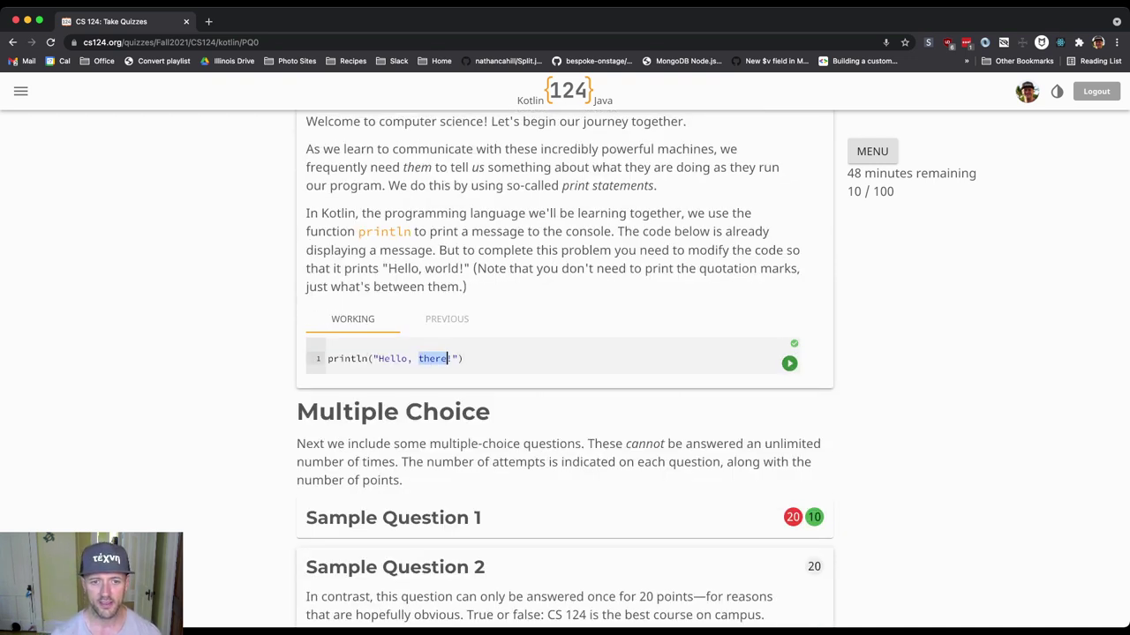
text(w)
key(BackSpace)
text(world)
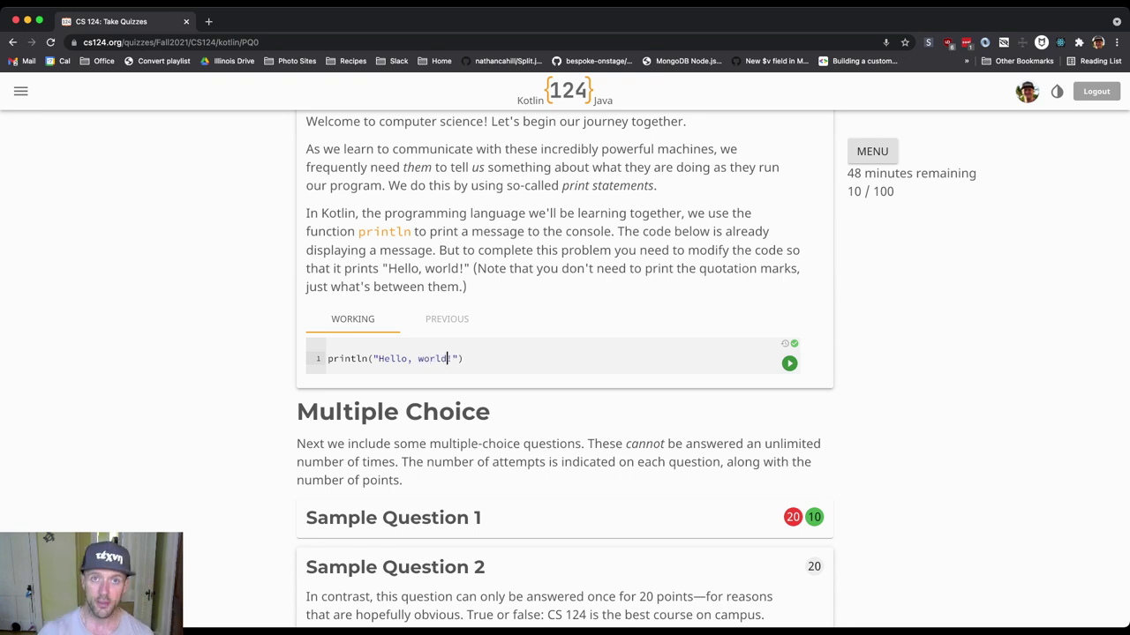
Copy the whole println("Hello, world!") line and paste it as a second line below.
scroll(565, 353, up, 2)
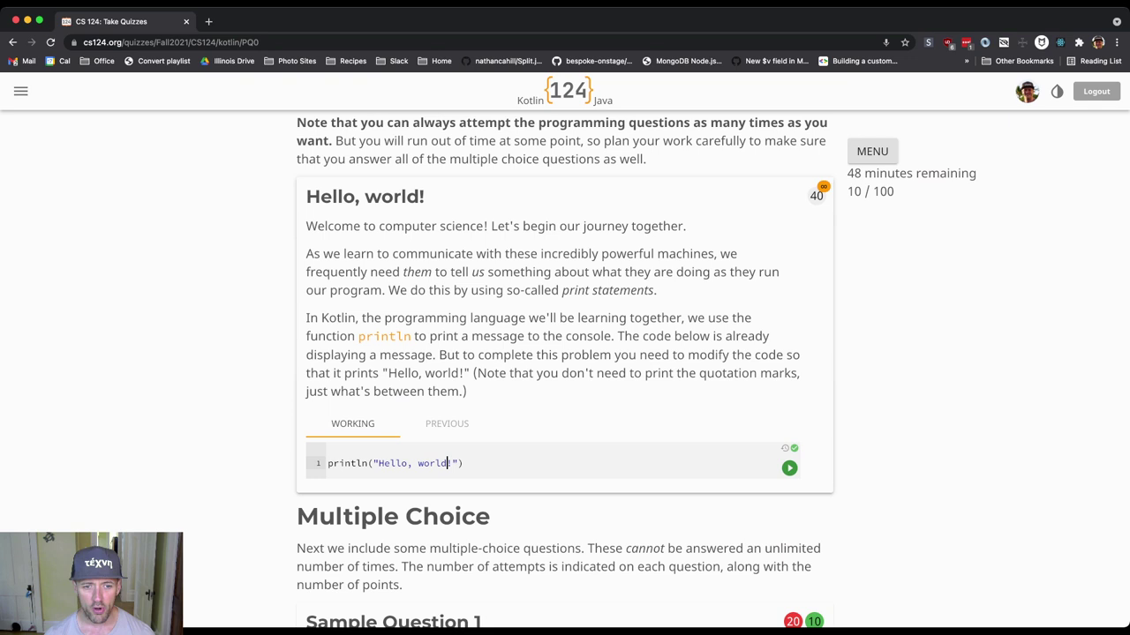
key(Left)
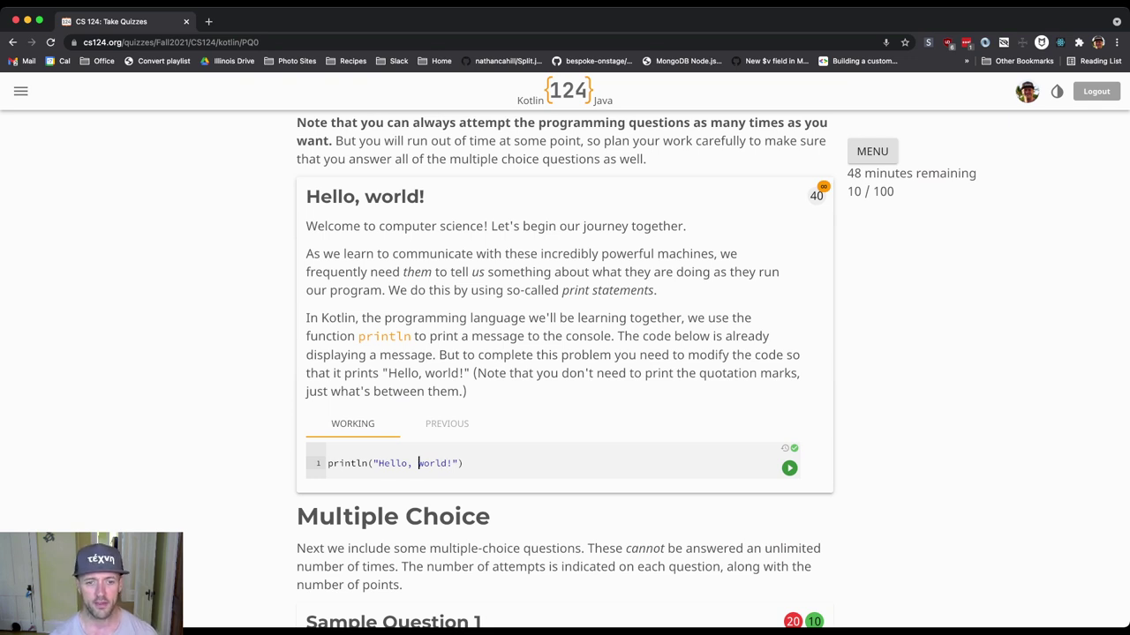
key(Left)
key(Left)
key(Left)
key(Left)
key(Left)
key(Left)
key(Left)
key(Left)
key(Left)
key(Left)
key(Left)
key(Left)
key(Left)
key(Left)
key(Left)
key(Left)
key(Left)
key(Left)
key(Left)
key(Left)
key(shift+End)
key(super+c)
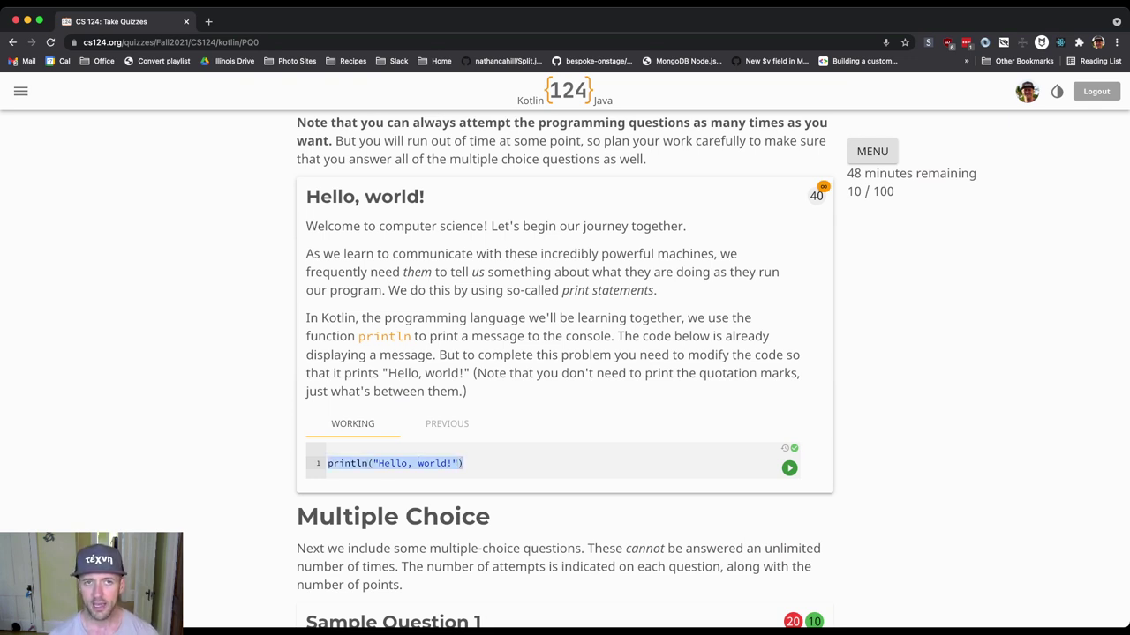
key(Right)
key(Return)
key(super+v)
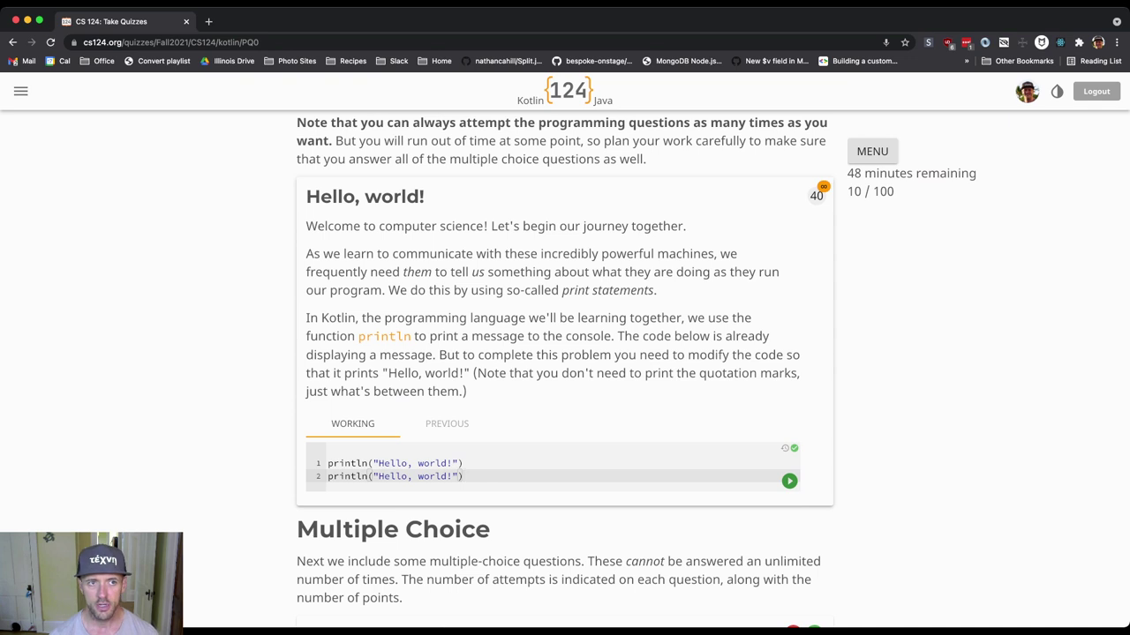
Try pasting the copied code in a new browser tab, and remove the duplicate println line from the quiz editor.
key(super+t)
key(super+v)
key(super+w)
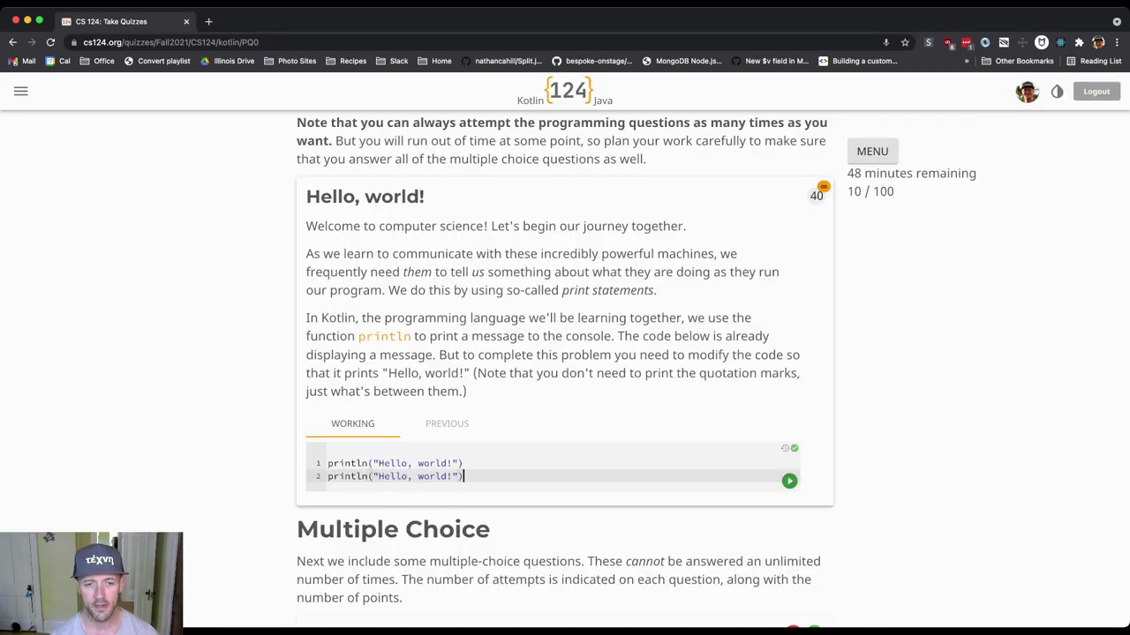
key(shift+Up)
key(BackSpace)
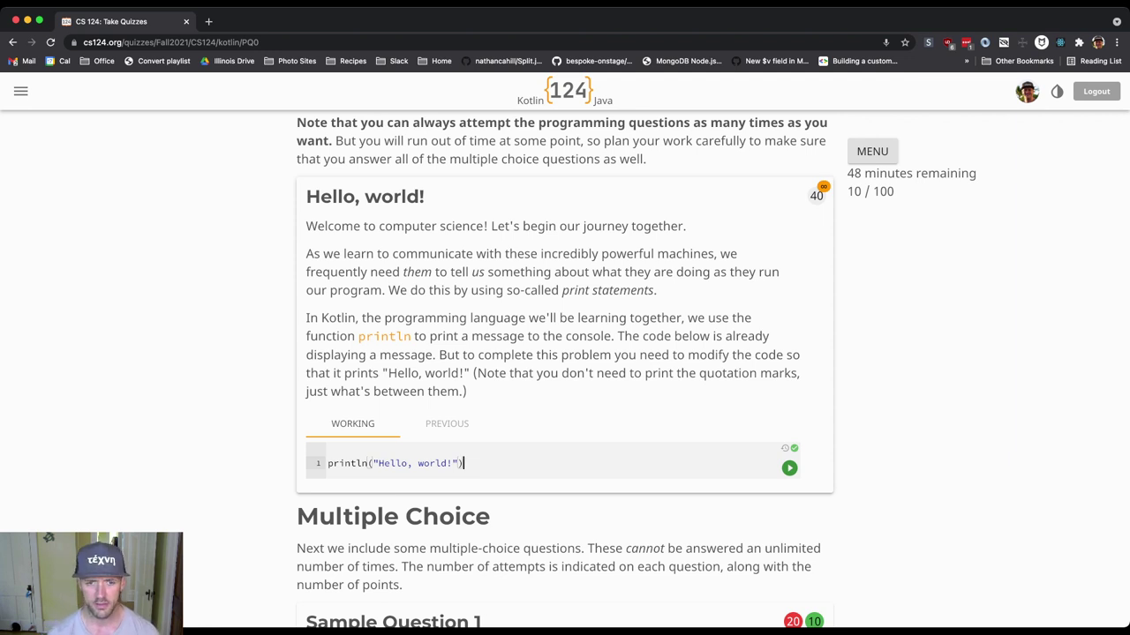
Change the println text to "Hello, student!" and run it as an attempt at the programming question.
double_click(433, 463)
text(student)
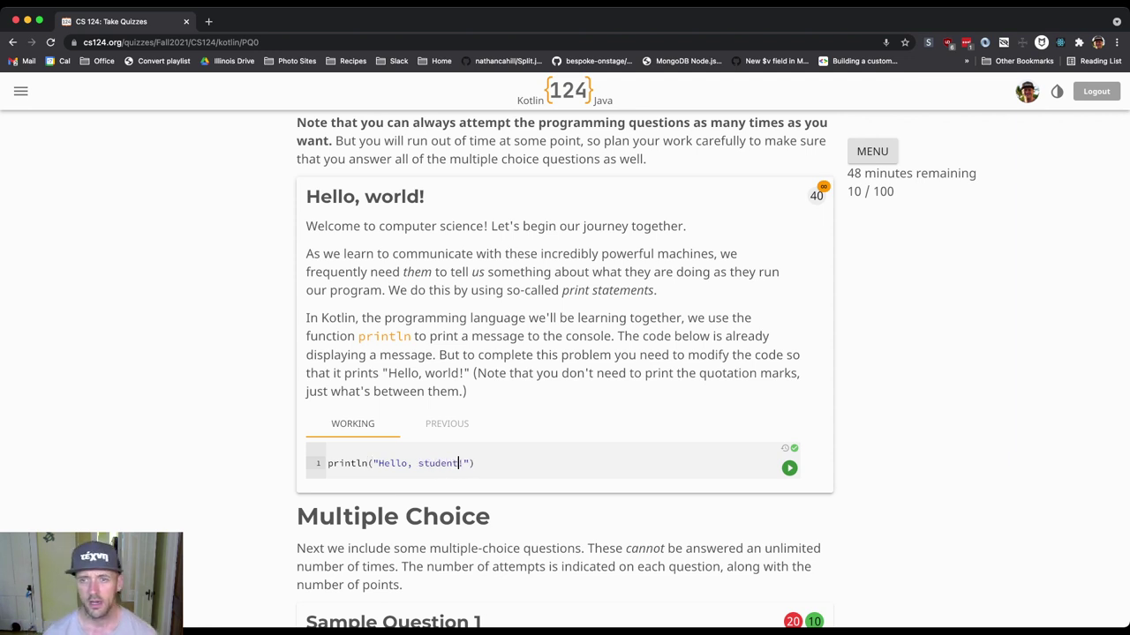
key(ctrl+Return)
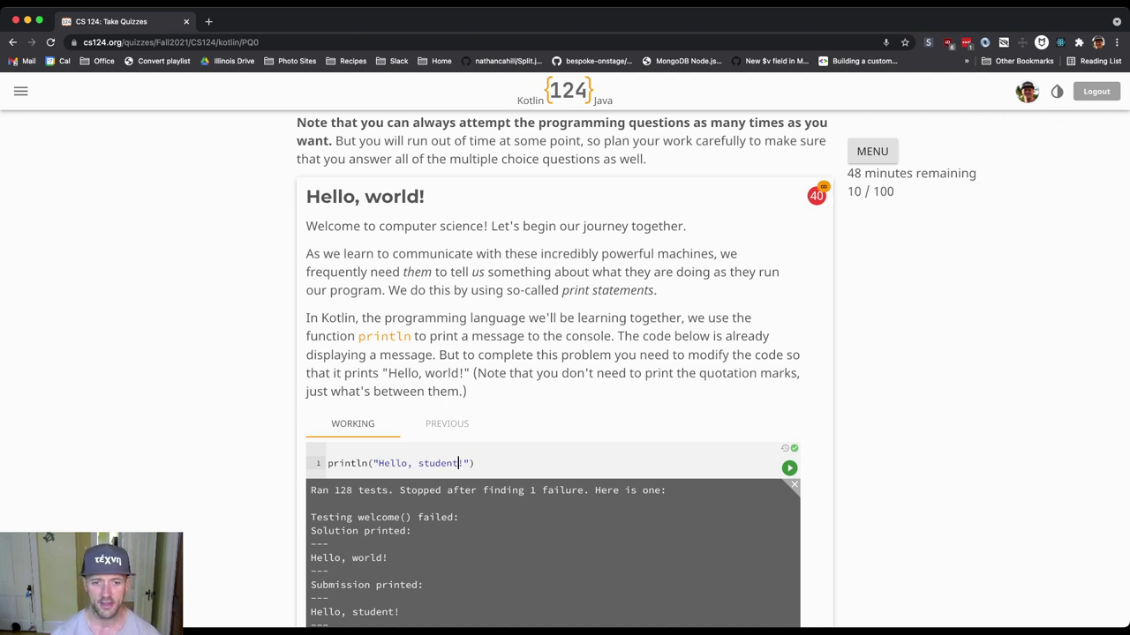
Correct the println text to "Hello, world!" and run the code to submit the programming question.
drag(459, 463, 419, 463)
text(world)
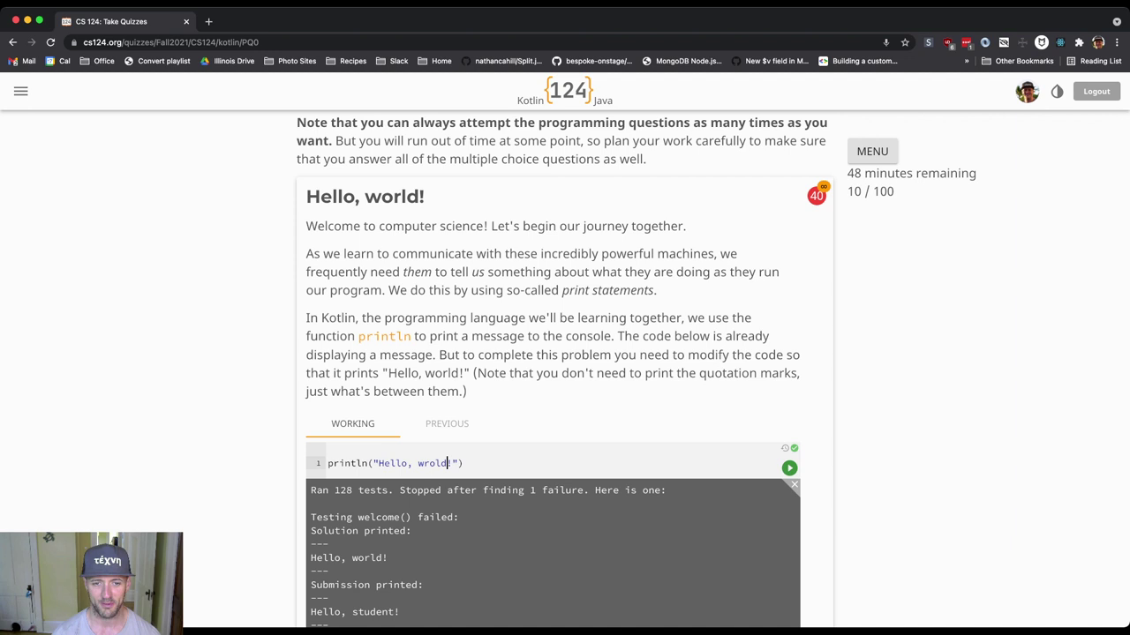
key(BackSpace)
key(BackSpace)
key(BackSpace)
key(BackSpace)
text(rold!)
key(ctrl+Return)
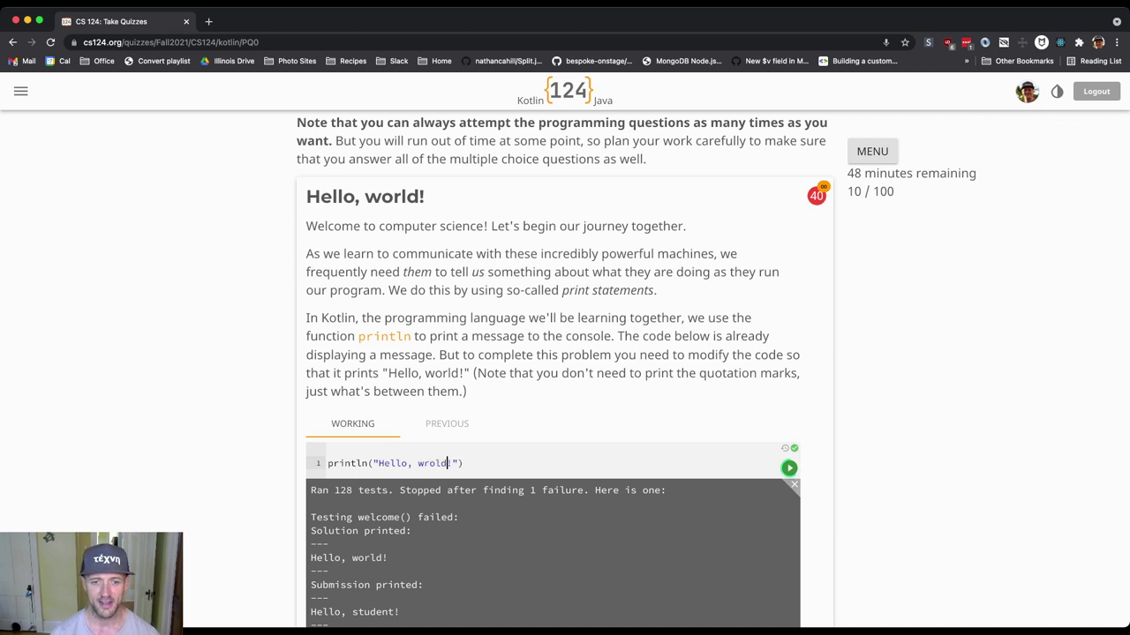
key(BackSpace)
key(BackSpace)
key(BackSpace)
key(BackSpace)
key(BackSpace)
text(orld!)
key(ctrl+Return)
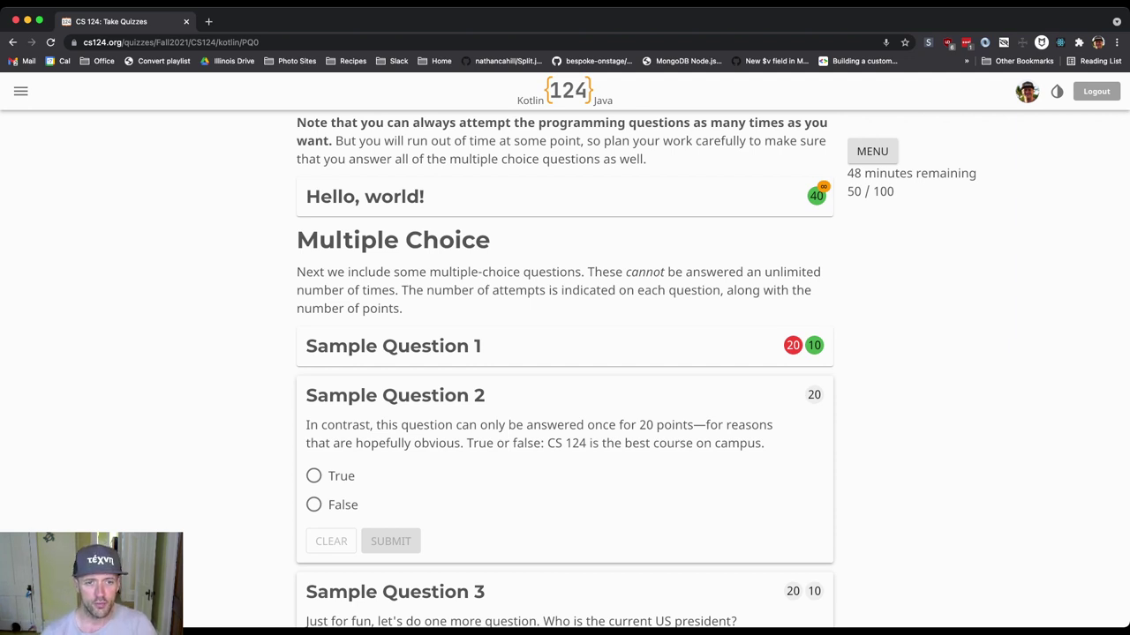
Submit True for Sample Question 2 and Joe Biden for Sample Question 3.
scroll(564, 371, down, 3)
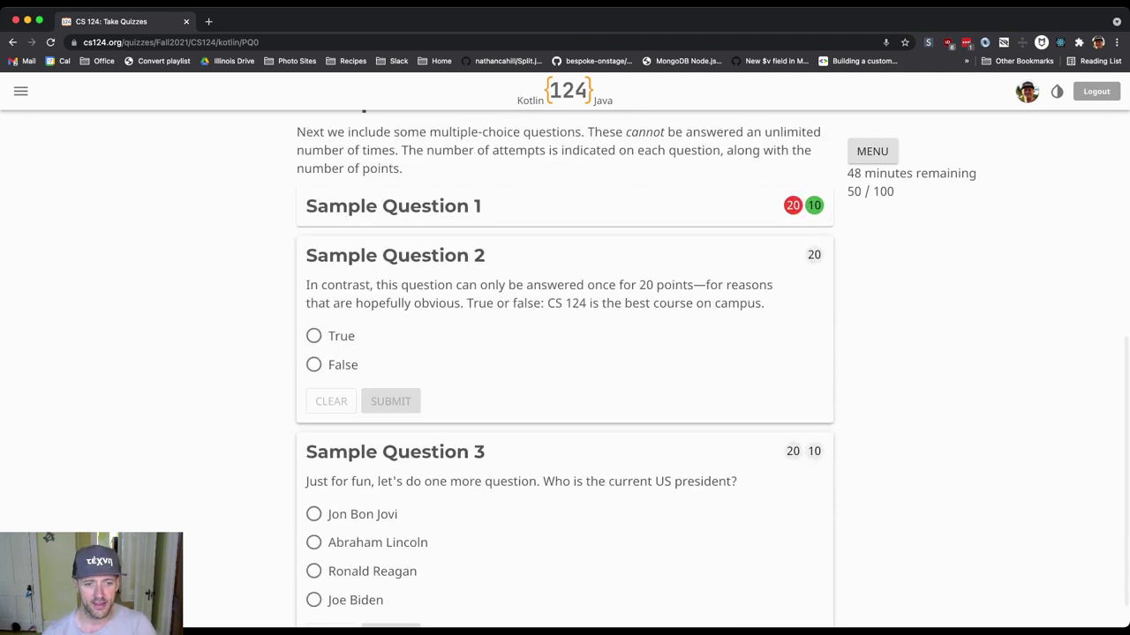
click(314, 335)
click(390, 399)
click(313, 559)
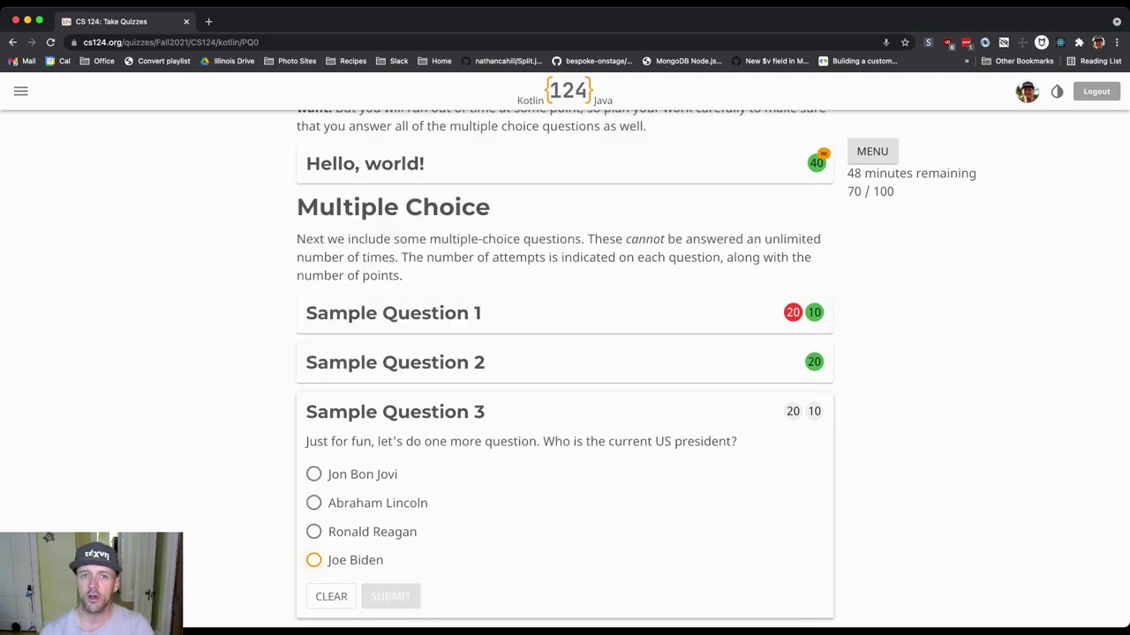
click(390, 597)
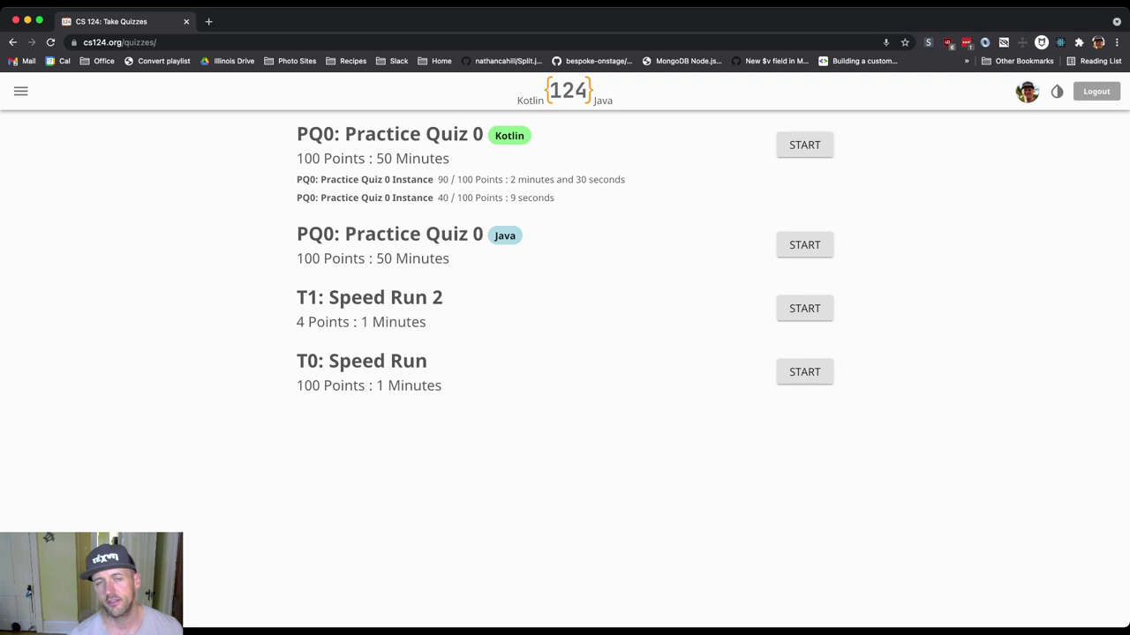
Review the newest Kotlin practice quiz result, and check the Grades page before returning to the quiz list.
triple_click(415, 179)
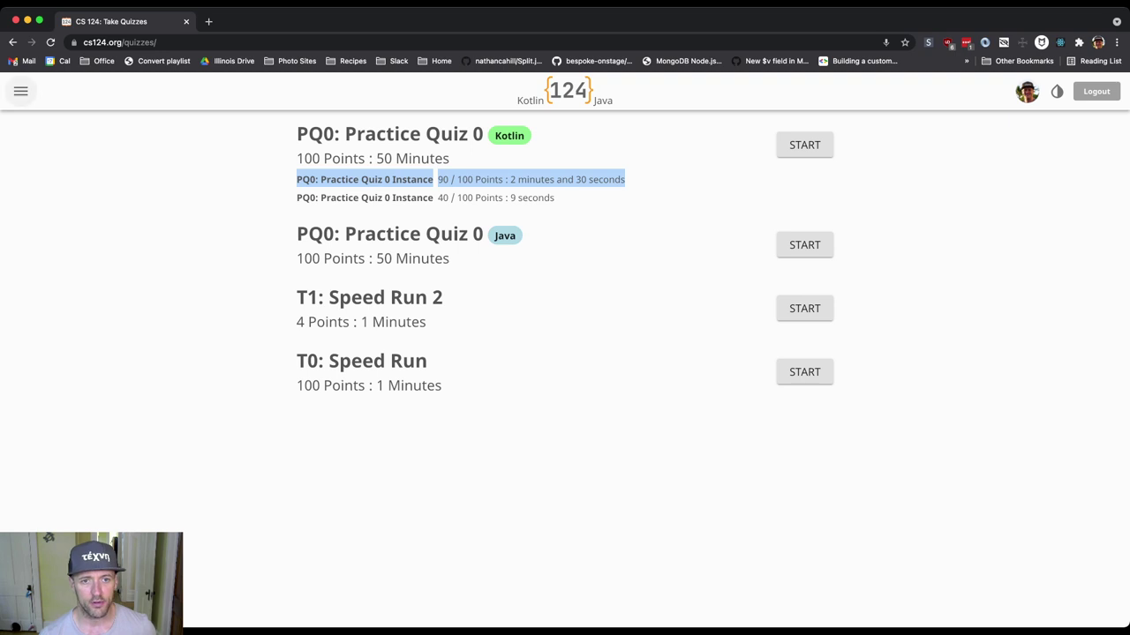
click(20, 91)
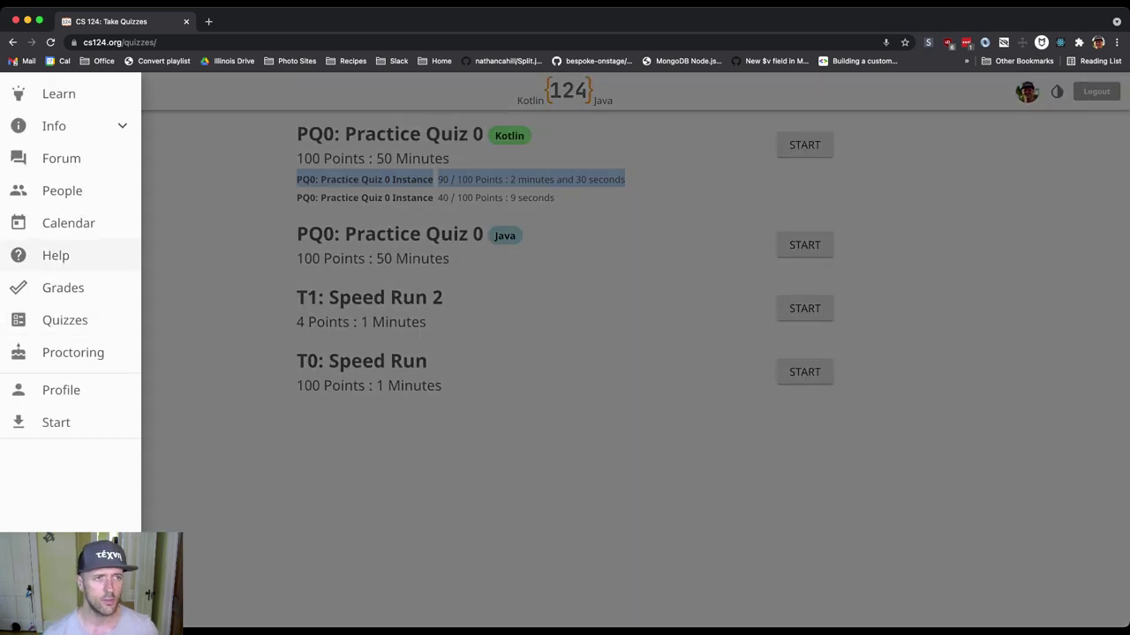
click(176, 256)
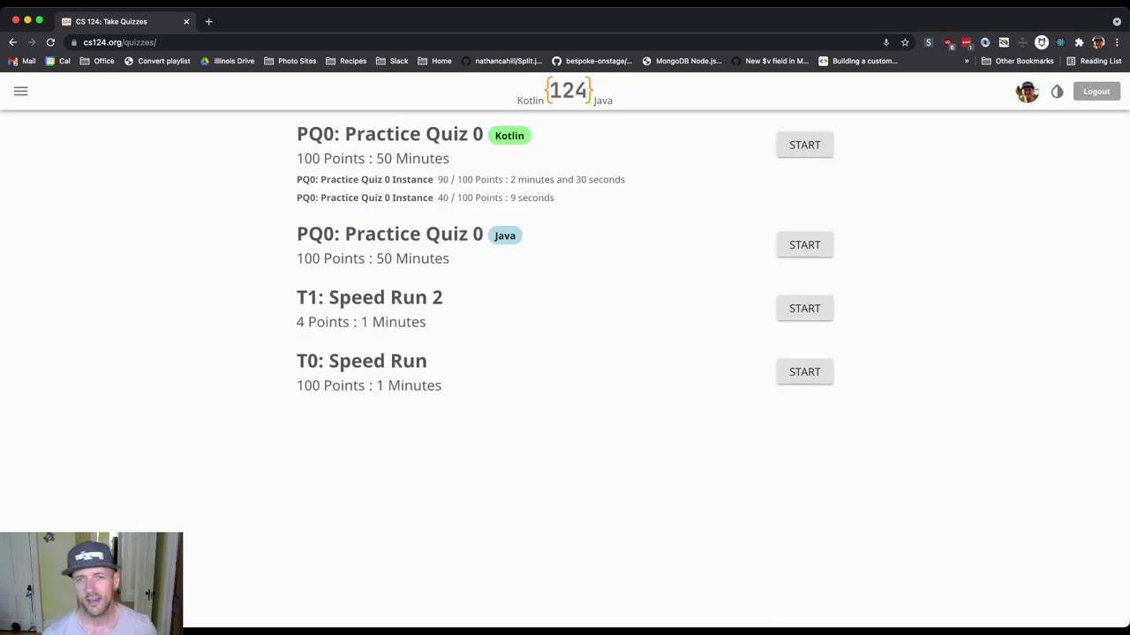
click(20, 91)
click(93, 291)
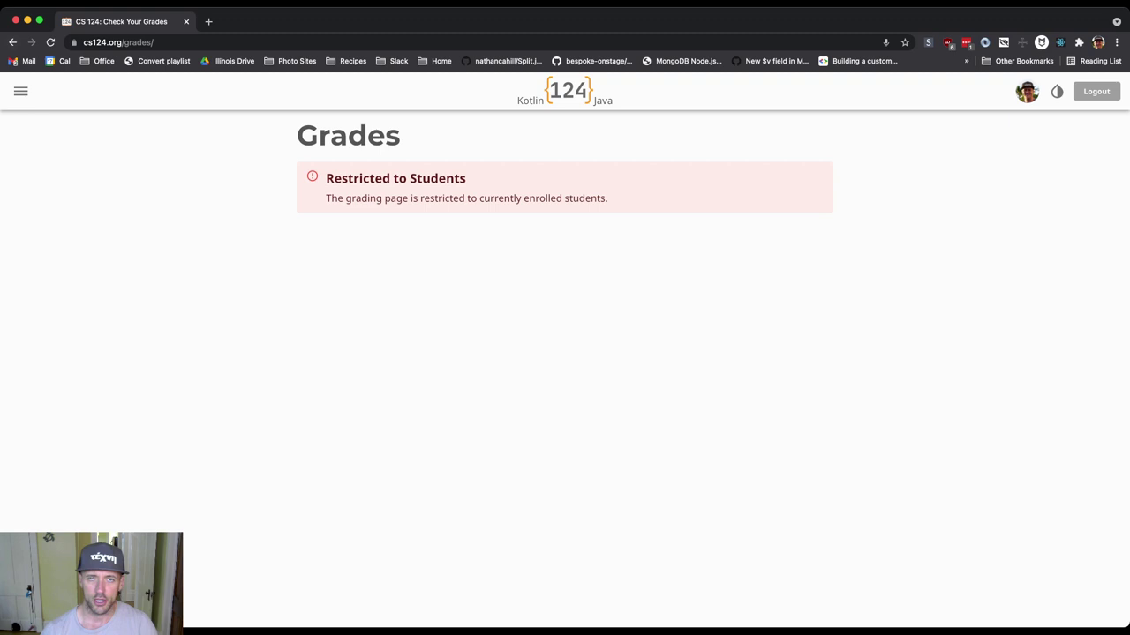
click(13, 41)
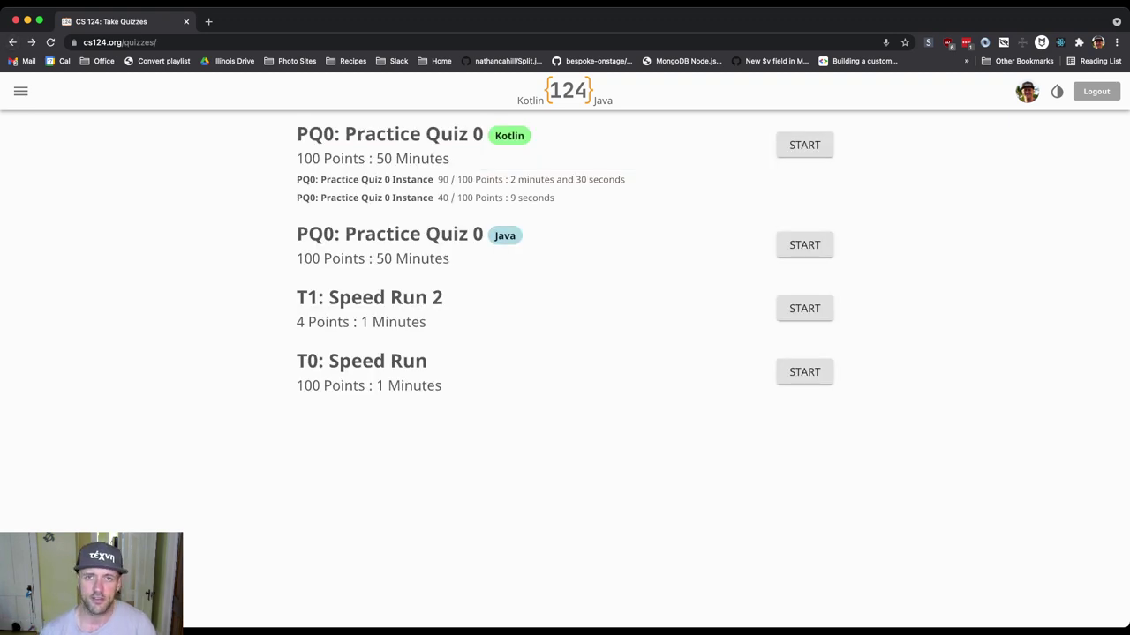